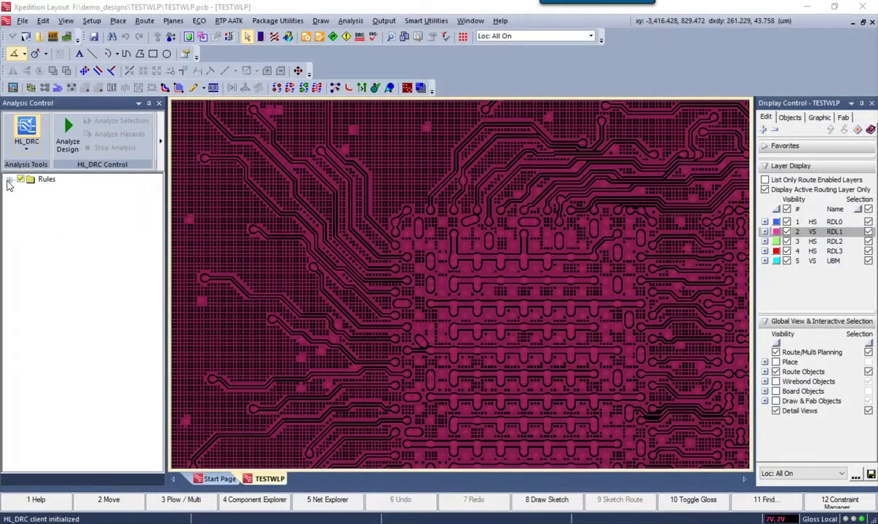
# Expand Rules > XPKGUTILS > Degassing to show the checked Degassing RDL1, RDL2 and RDL3 rules.
pyautogui.click(8, 180)
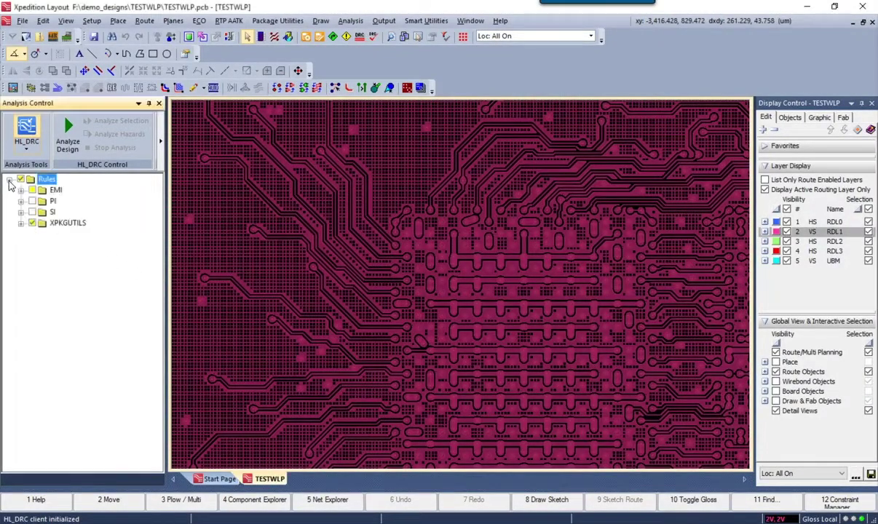
pyautogui.click(21, 224)
pyautogui.click(32, 233)
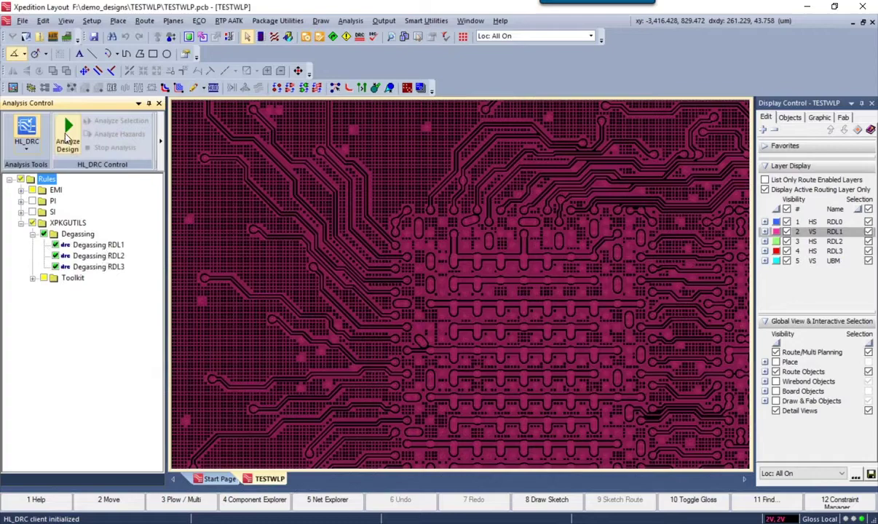
# Run Analyze Design to check degassing on RDL1–RDL3 in HyperLynx DRC.
pyautogui.click(66, 134)
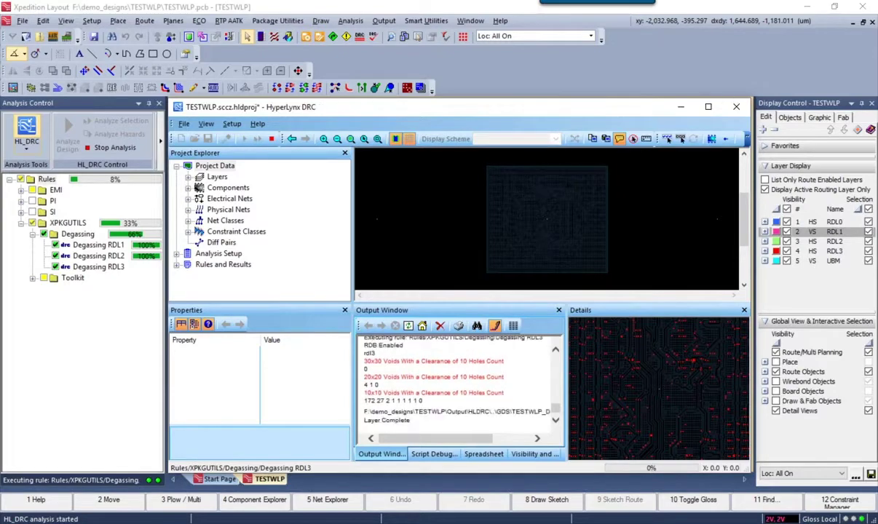
# Add the degassing voids to the checked layers RDL1, RDL2 and RDL3.
pyautogui.click(678, 109)
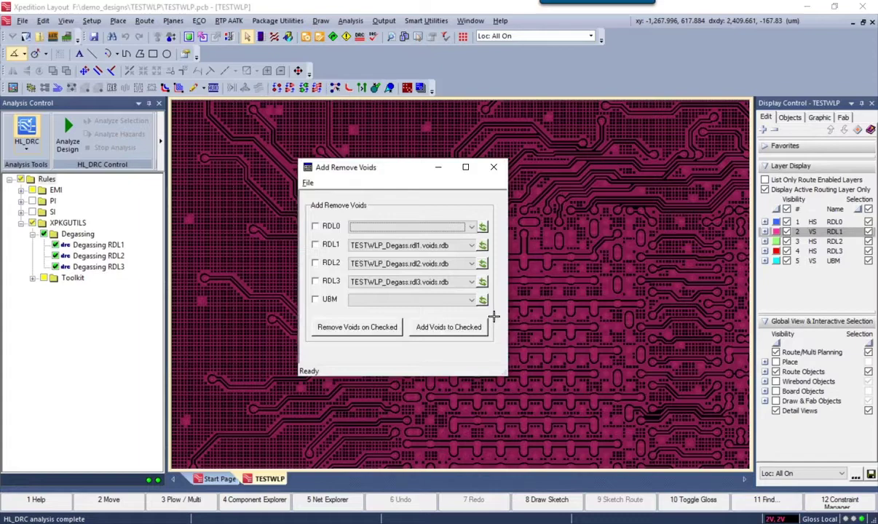
pyautogui.click(314, 246)
pyautogui.click(315, 264)
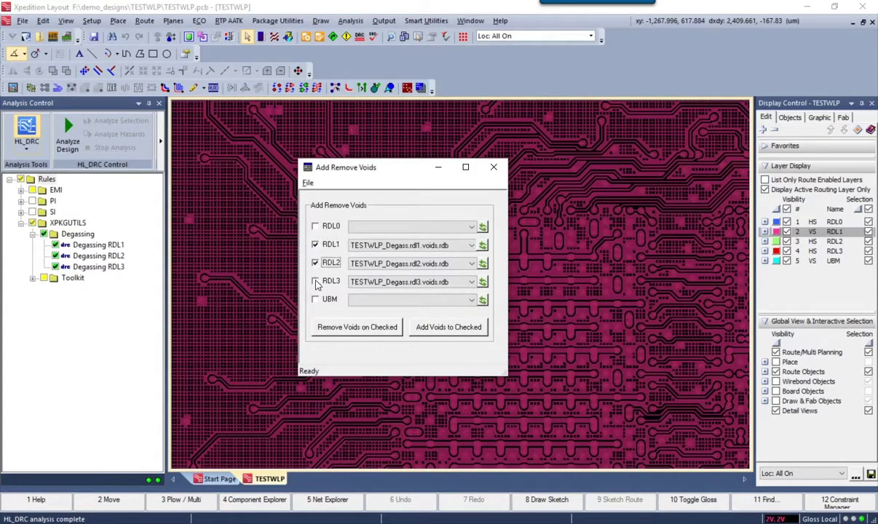
pyautogui.click(315, 282)
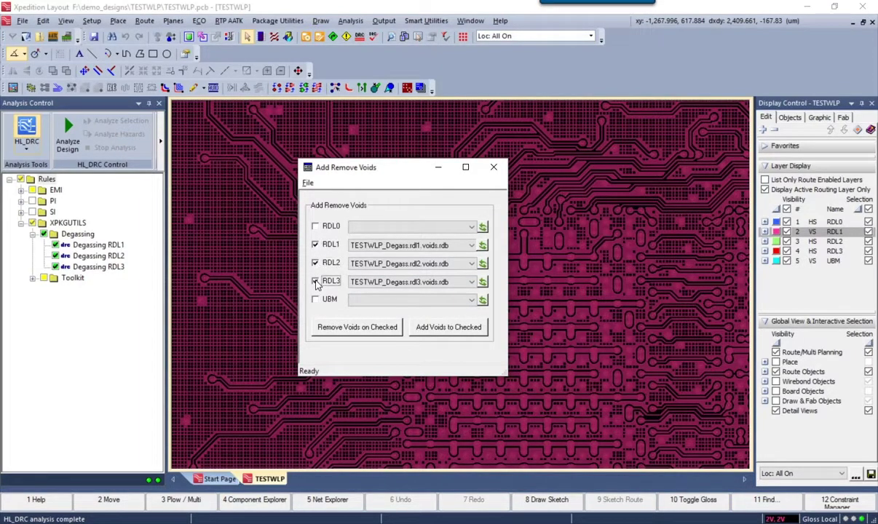
pyautogui.click(444, 328)
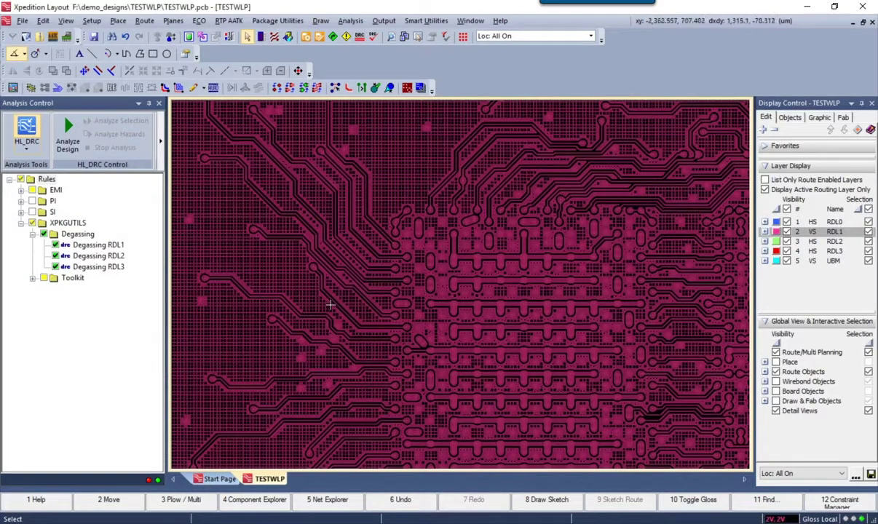
pyautogui.moveTo(305, 304); pyautogui.dragTo(413, 222, button='middle')
pyautogui.scroll(-2, 393, 282)
pyautogui.scroll(2, 241, 142)
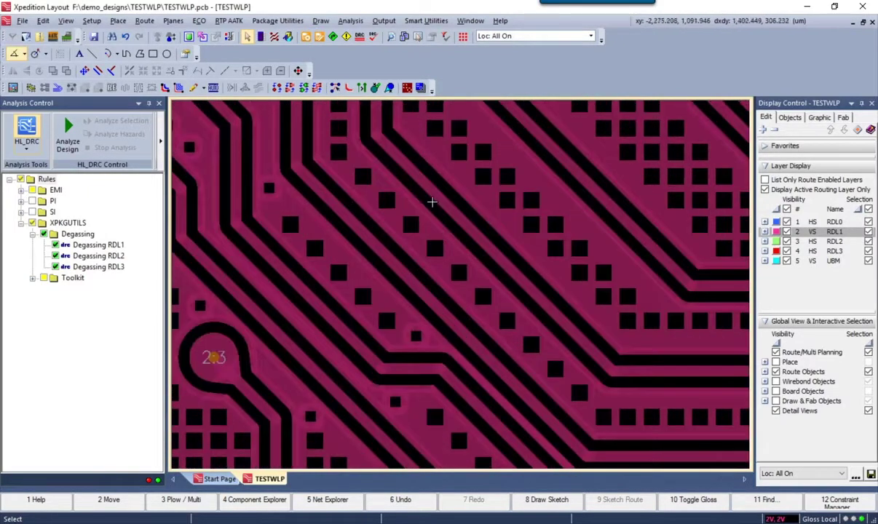
pyautogui.scroll(-2, 431, 202)
pyautogui.moveTo(598, 174); pyautogui.dragTo(430, 265, button='middle')
pyautogui.moveTo(582, 211); pyautogui.dragTo(404, 226, button='middle')
pyautogui.moveTo(525, 364)
pyautogui.mouseDown(button='middle')
pyautogui.moveTo(493, 325)
pyautogui.moveTo(412, 263)
pyautogui.mouseUp(button='middle')
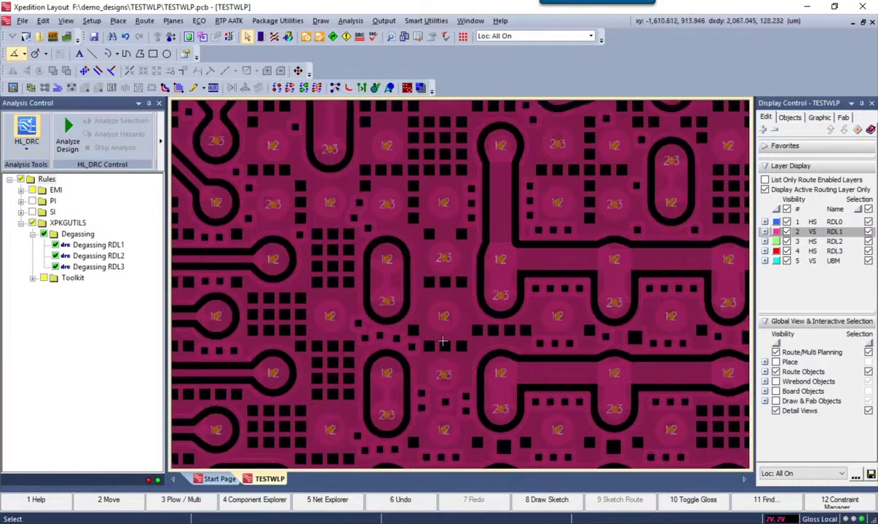
pyautogui.scroll(4, 382, 346)
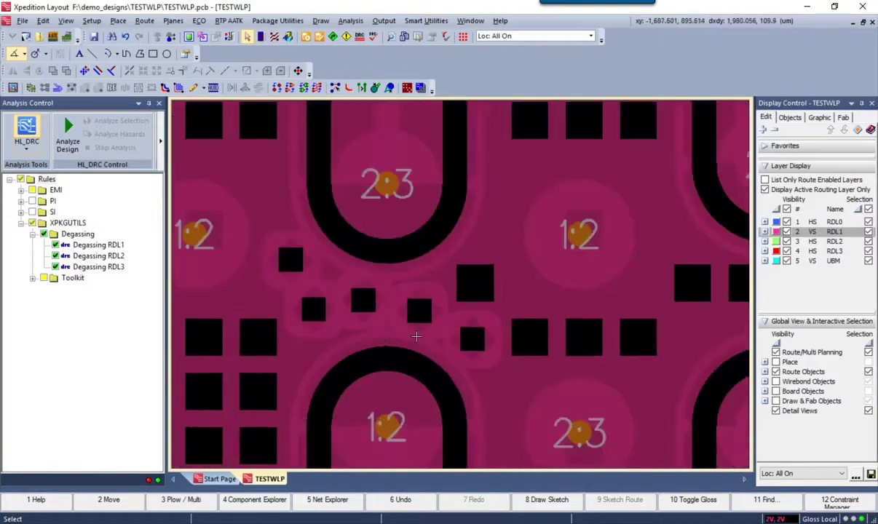
pyautogui.scroll(-5, 436, 331)
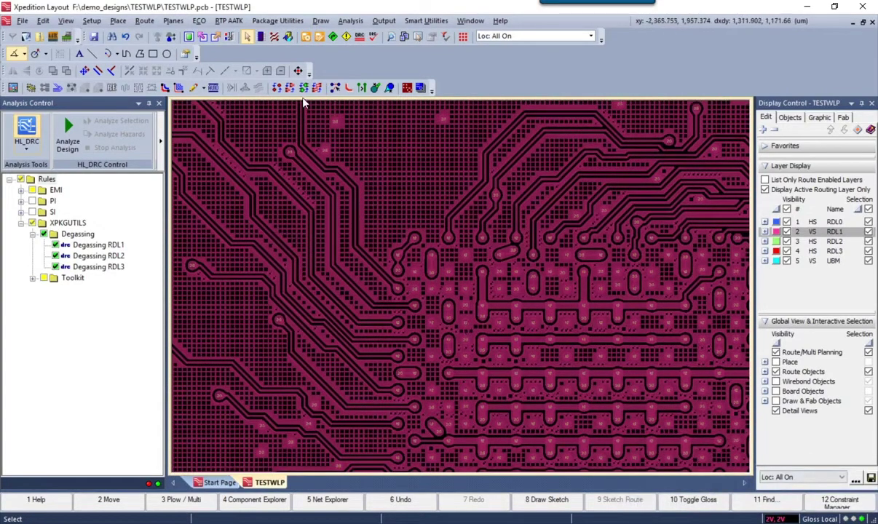
# Load the default 20-row layer configuration in the GDS Output setup.
pyautogui.click(278, 21)
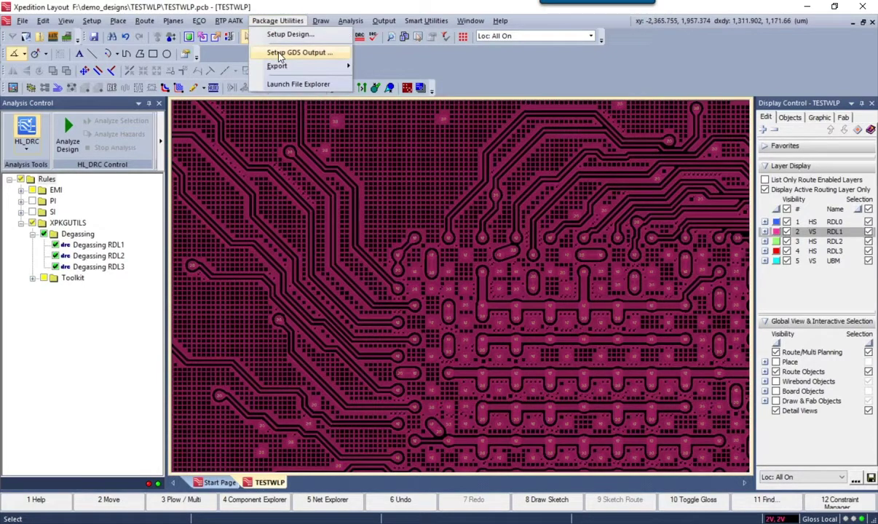
pyautogui.click(279, 53)
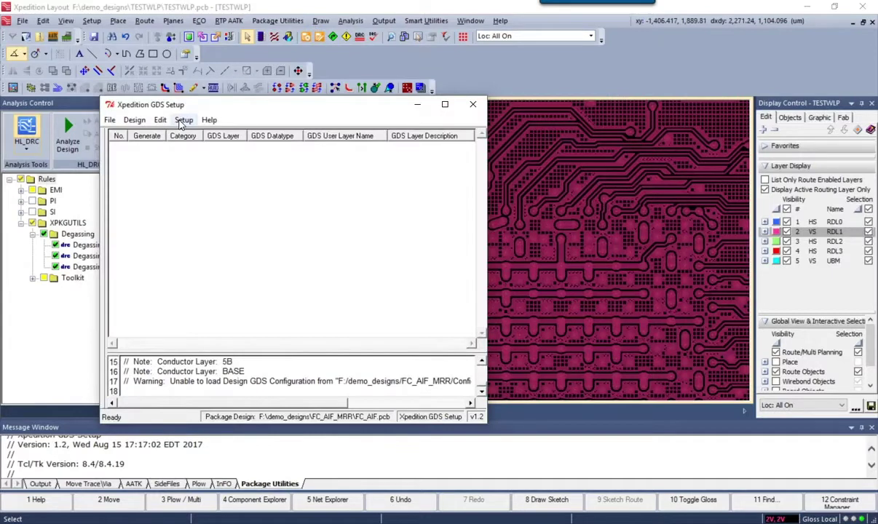
pyautogui.click(183, 121)
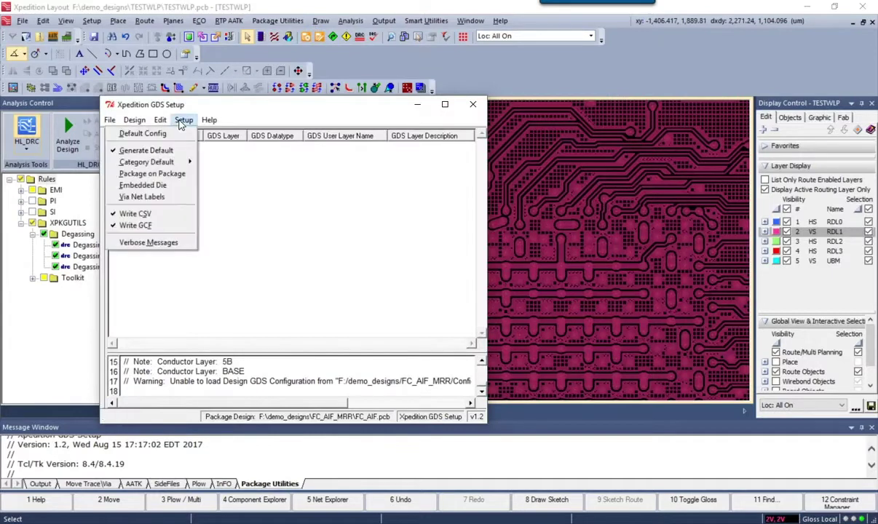
pyautogui.click(151, 135)
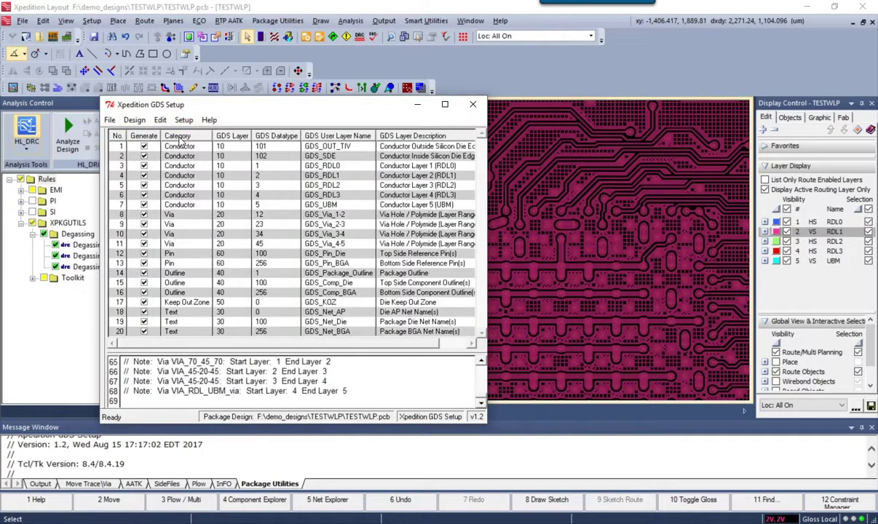
# Save the GDS configuration as GDSSetup.cfg and close the GDS setup window.
pyautogui.click(107, 120)
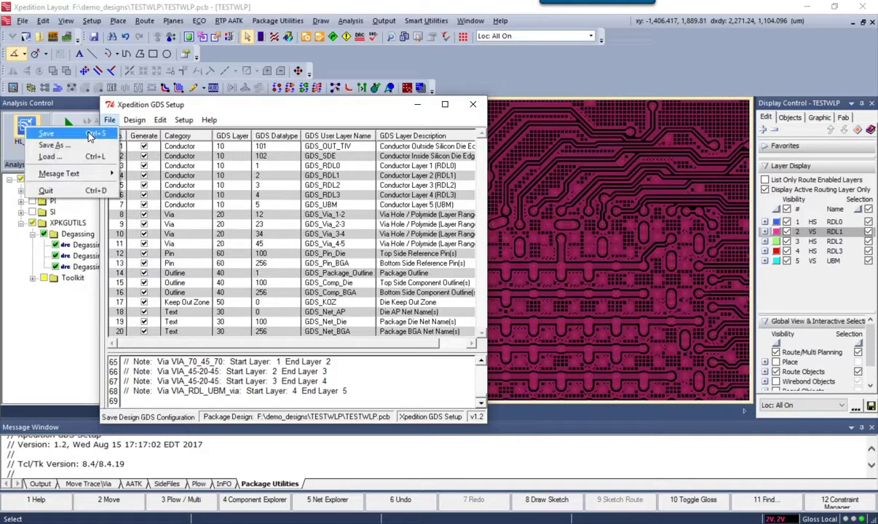
pyautogui.click(89, 135)
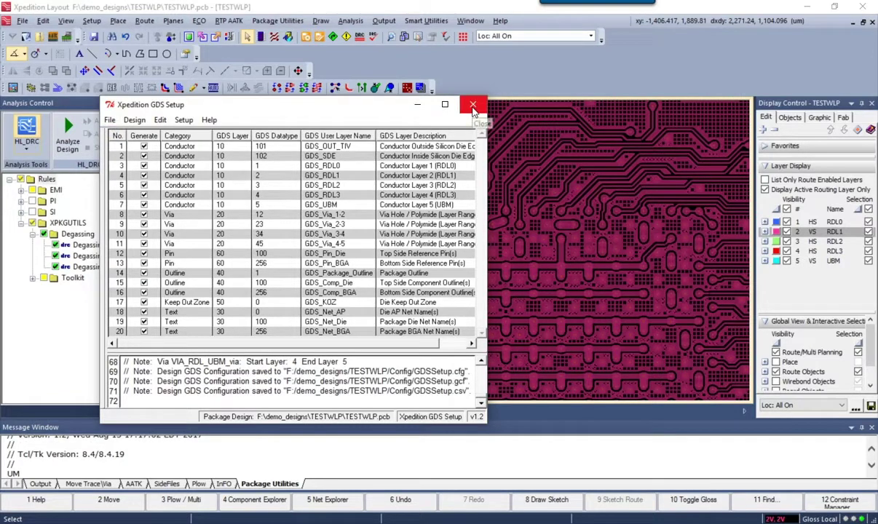
pyautogui.click(473, 106)
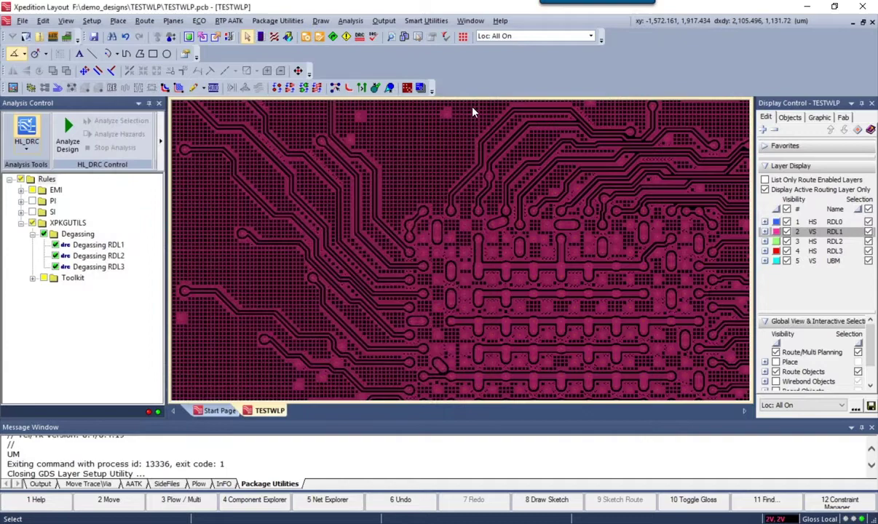
# Run the GDS Final export, confirming the RDL mask build in the GDS Preprocessor.
pyautogui.click(277, 24)
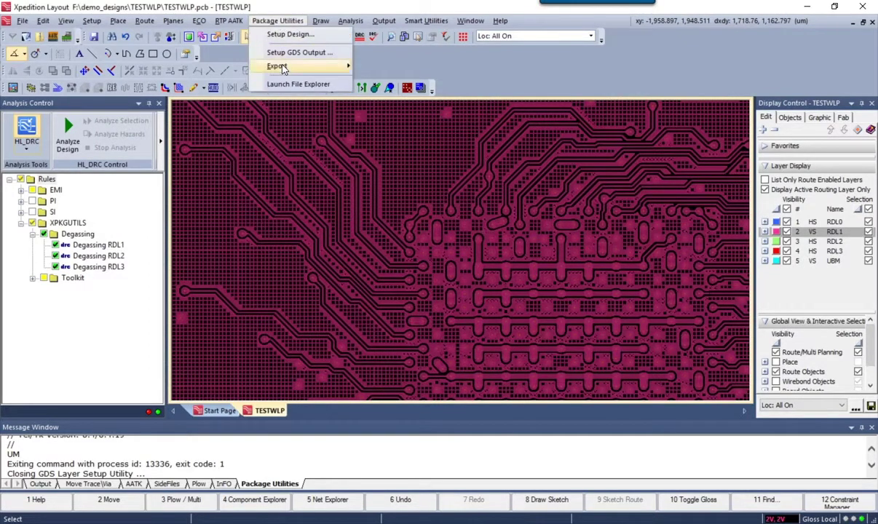
pyautogui.moveTo(283, 68)
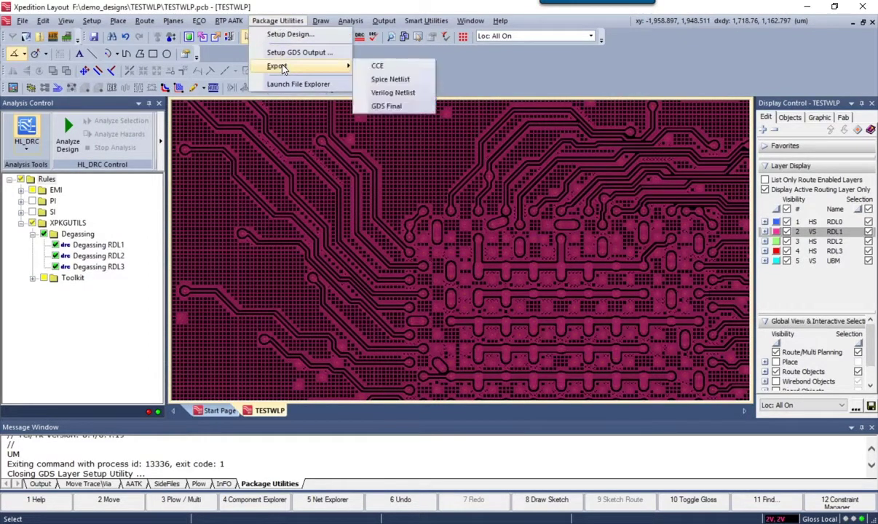
pyautogui.click(383, 107)
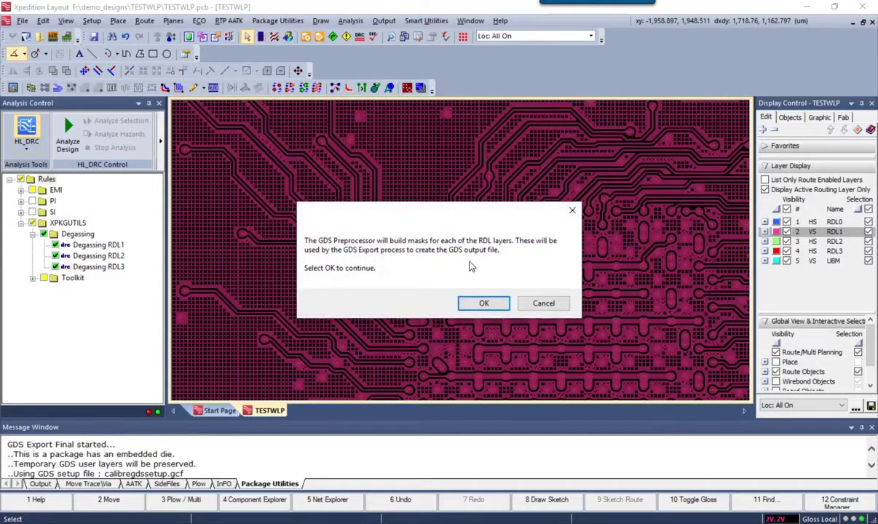
pyautogui.click(484, 304)
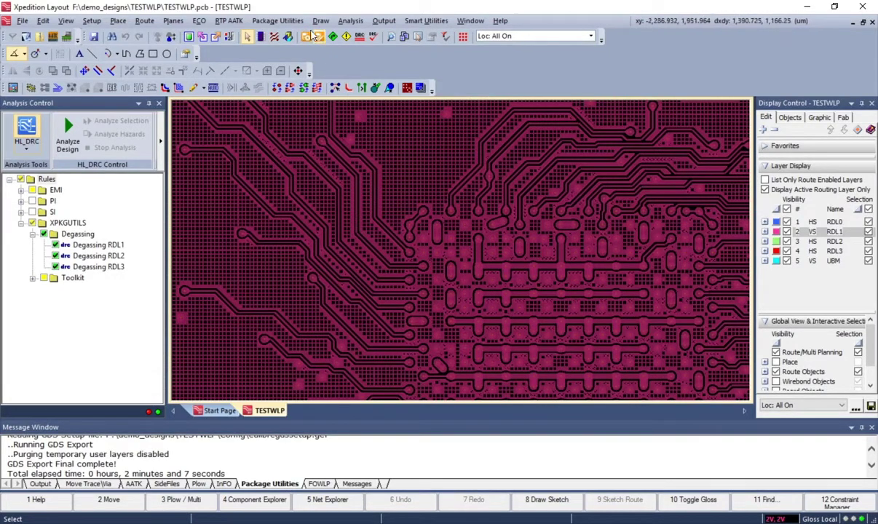
# Browse to the design's Output\GDS folder in File Explorer and select TESTWLP.gds.
pyautogui.click(277, 21)
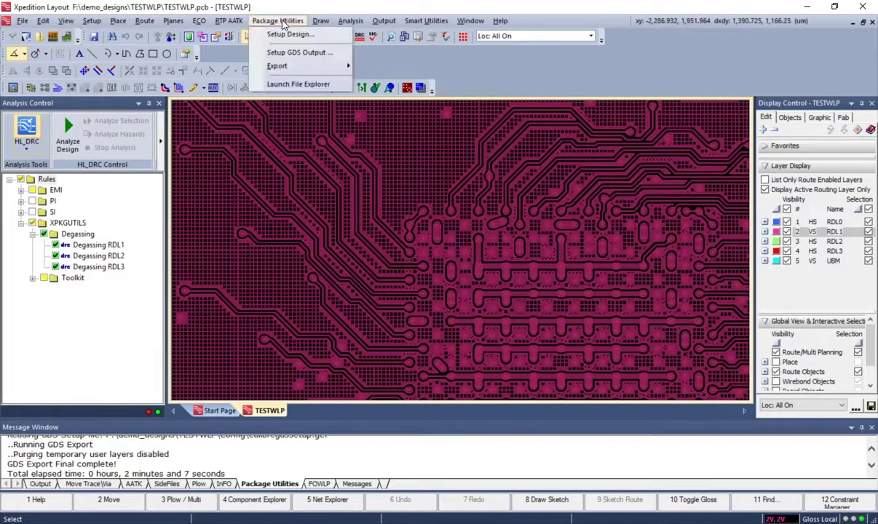
pyautogui.click(280, 86)
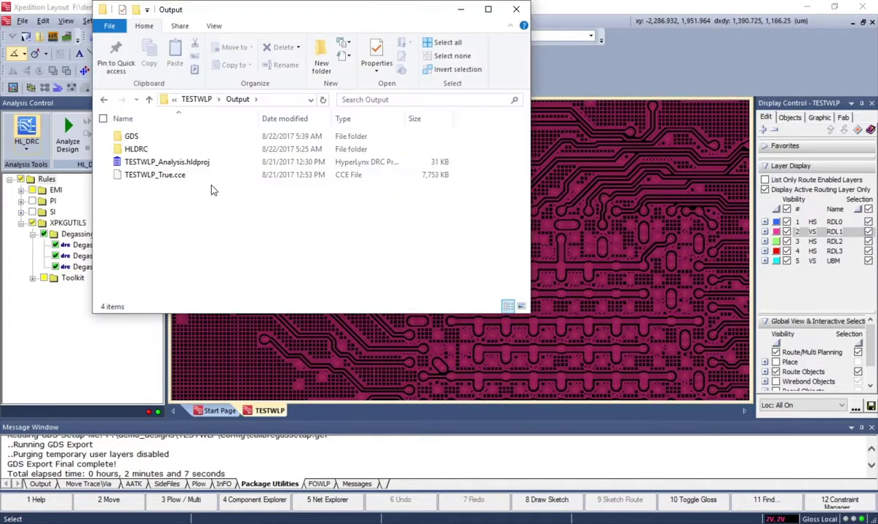
pyautogui.doubleClick(132, 137)
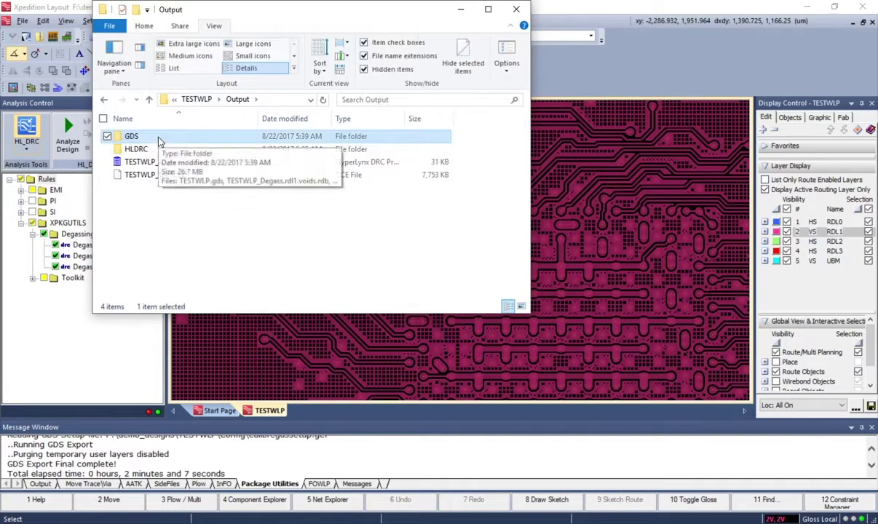
pyautogui.doubleClick(155, 135)
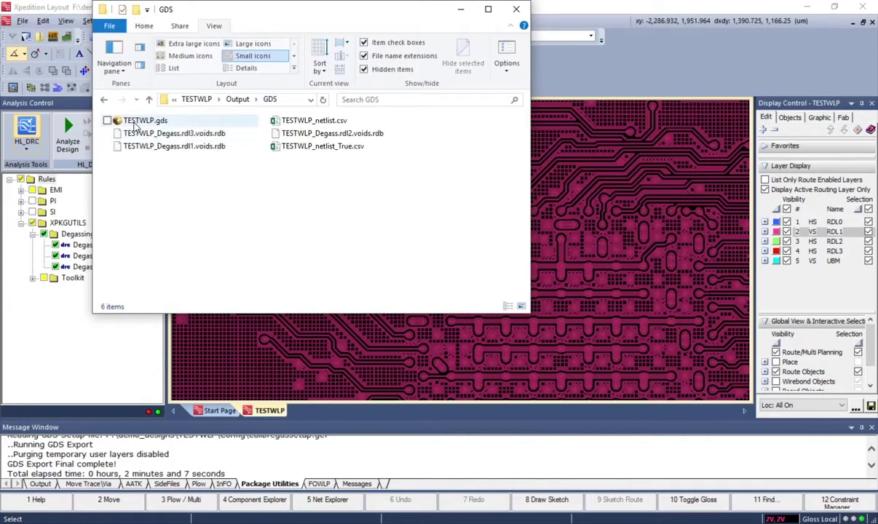
pyautogui.click(134, 124)
# Open TESTWLP.gds in the GDS viewer and show only layer 10/2.
pyautogui.doubleClick(135, 124)
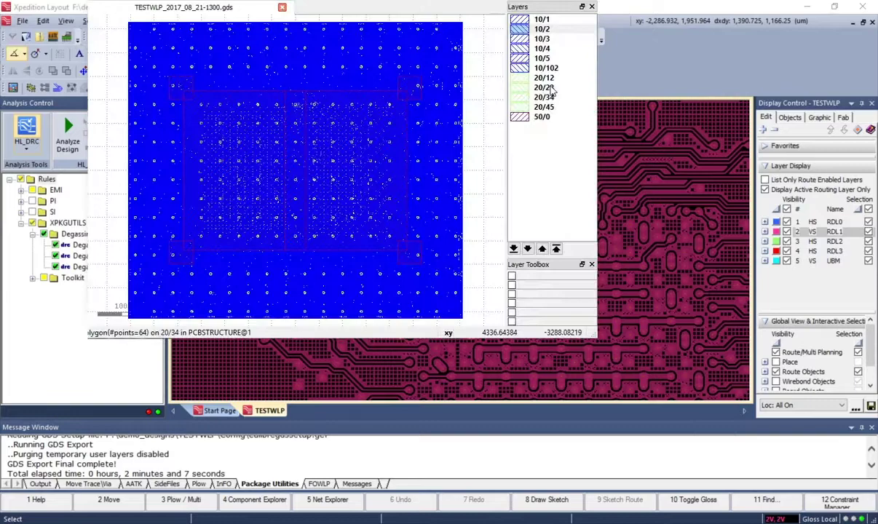
pyautogui.rightClick(539, 30)
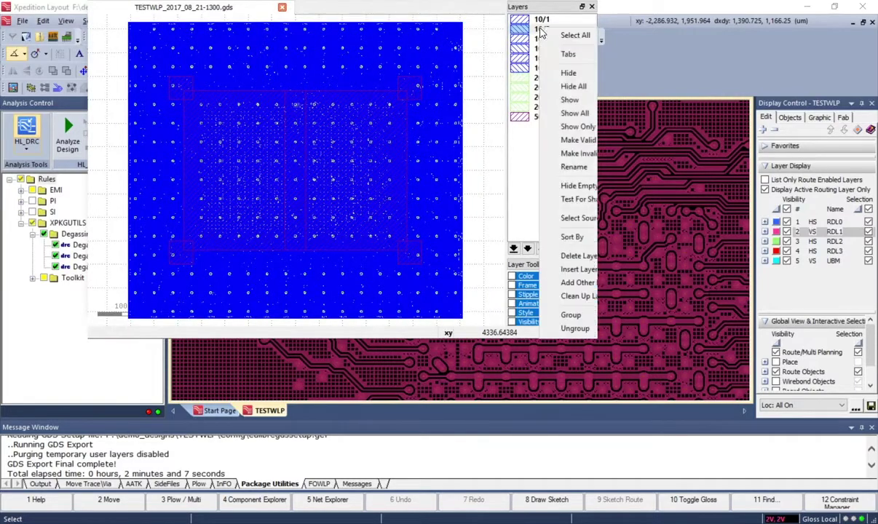
pyautogui.click(578, 127)
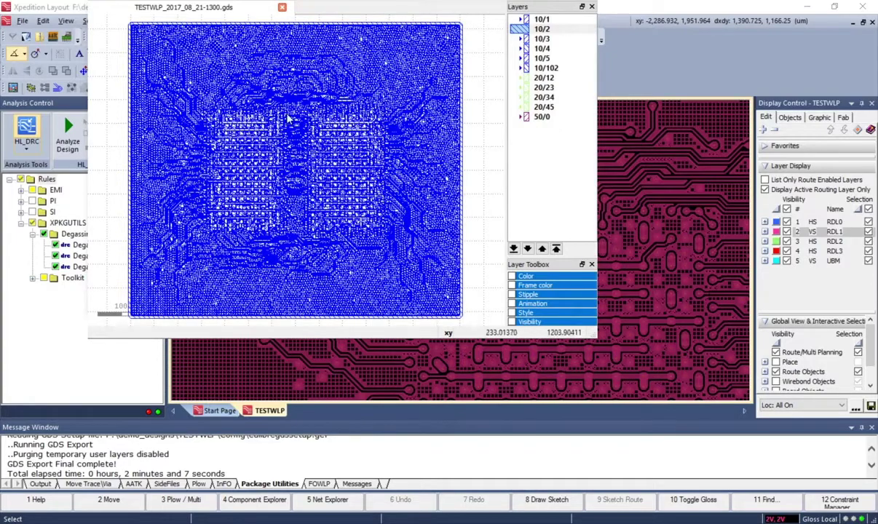
# Zoom in on the hatched 10/2 copper and pan to neighbouring routing.
pyautogui.scroll(4, 288, 120)
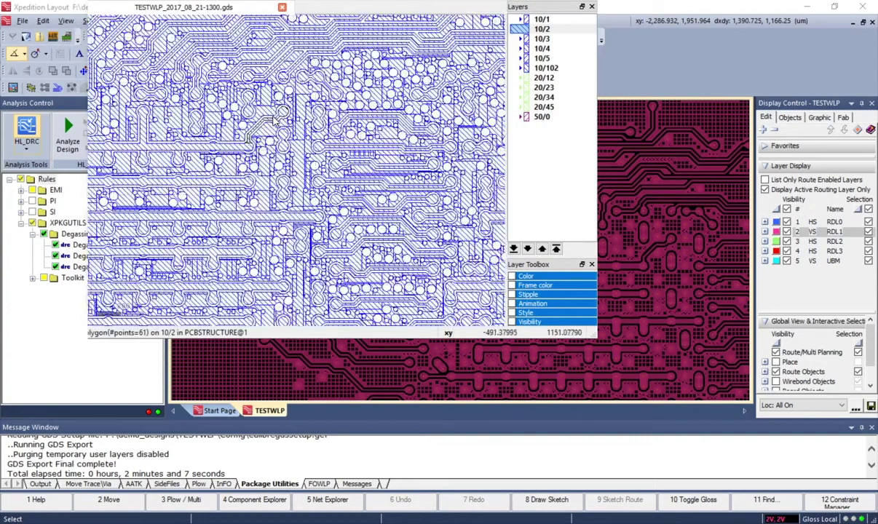
pyautogui.scroll(3, 279, 120)
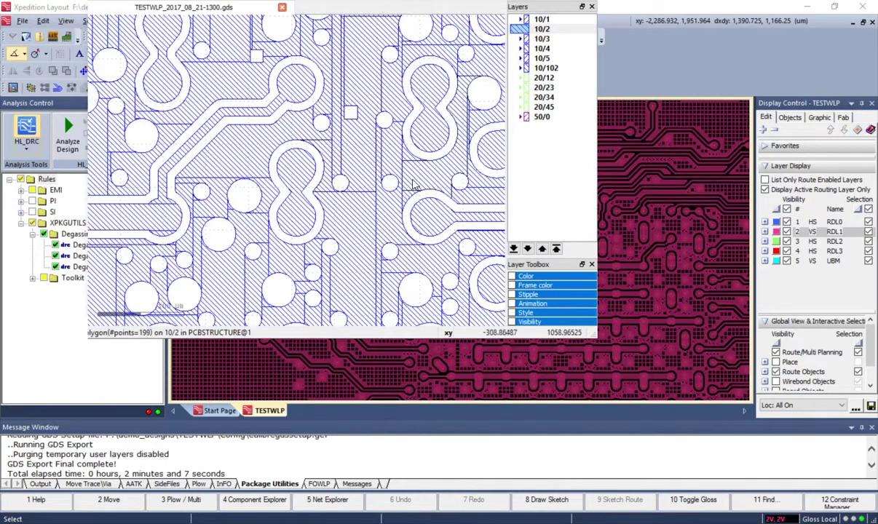
pyautogui.scroll(3, 412, 182)
pyautogui.scroll(-5, 412, 181)
pyautogui.scroll(-2, 412, 181)
pyautogui.moveTo(167, 178); pyautogui.dragTo(468, 192, button='middle')
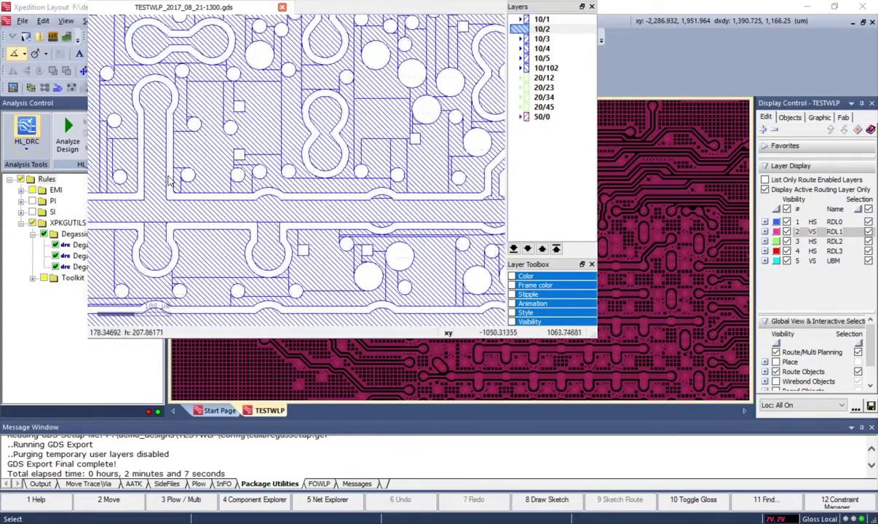
# Zoom and pan across other areas to inspect degassing voids around traces and pads.
pyautogui.scroll(2, 468, 191)
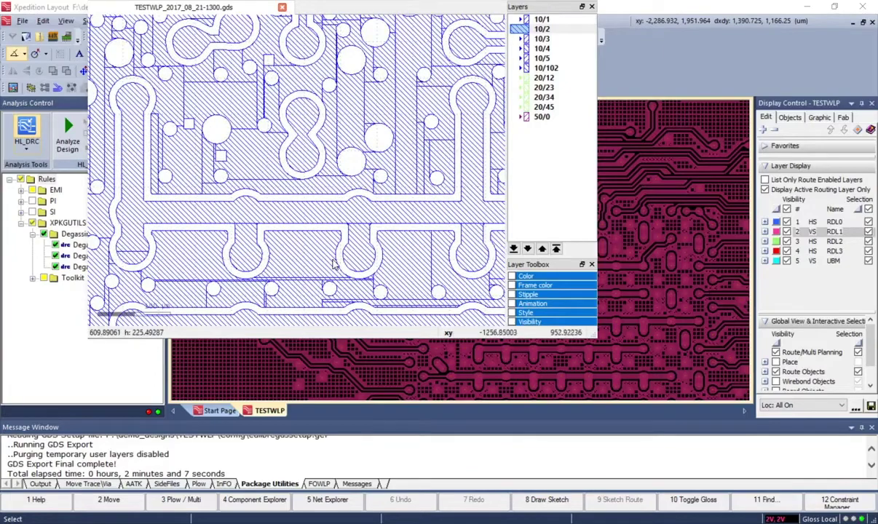
pyautogui.moveTo(315, 249); pyautogui.dragTo(307, 283, button='middle')
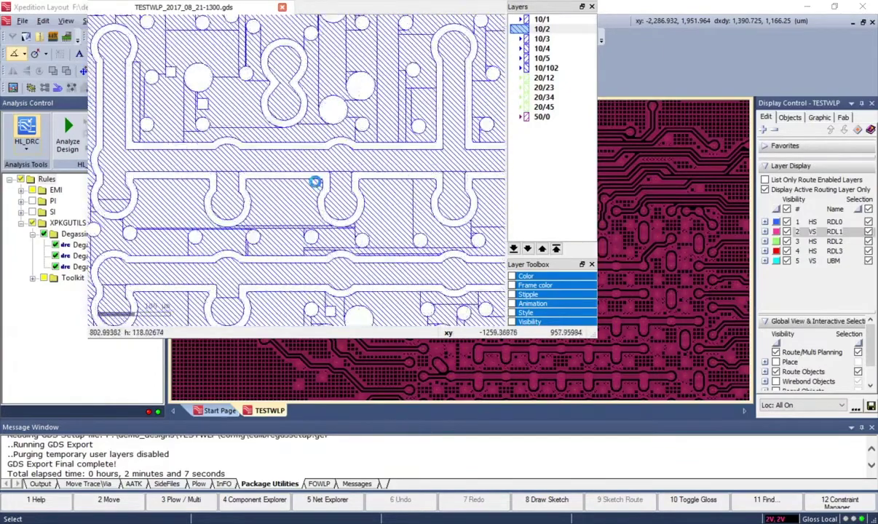
pyautogui.scroll(-3, 314, 182)
pyautogui.scroll(-3, 300, 65)
pyautogui.scroll(-3, 299, 65)
pyautogui.scroll(-3, 317, 131)
pyautogui.keyDown('ctrl'); pyautogui.scroll(2, 405, 175); pyautogui.keyUp('ctrl')
pyautogui.keyDown('ctrl'); pyautogui.scroll(-2, 298, 85); pyautogui.keyUp('ctrl')
pyautogui.keyDown('ctrl'); pyautogui.scroll(2, 332, 115); pyautogui.keyUp('ctrl')
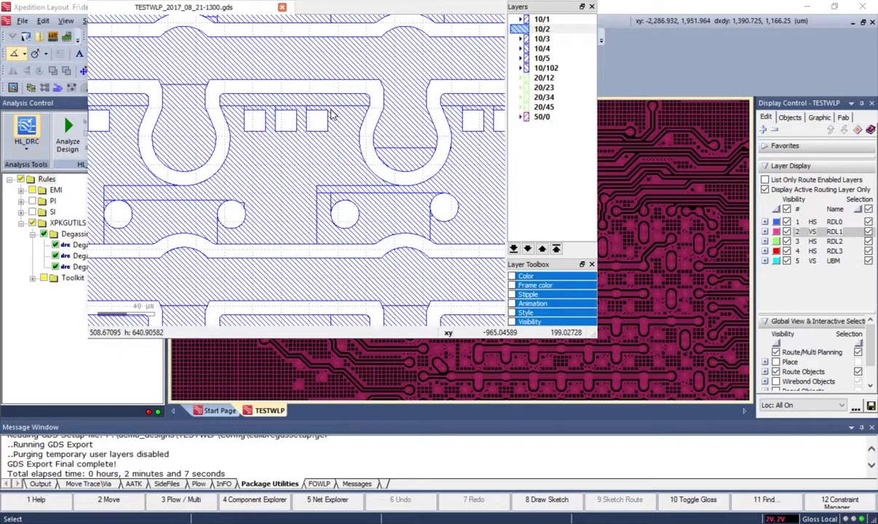
pyautogui.keyDown('ctrl'); pyautogui.scroll(2, 345, 161); pyautogui.keyUp('ctrl')
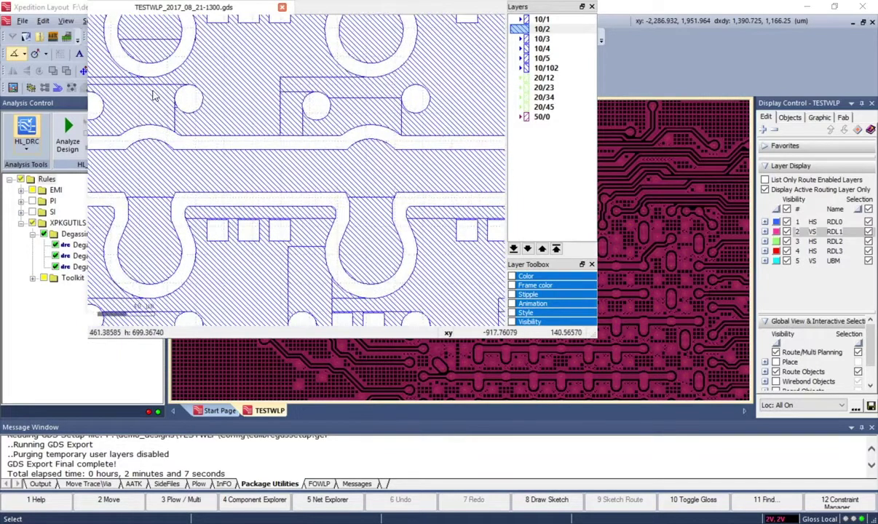
pyautogui.keyDown('ctrl'); pyautogui.scroll(-1, 411, 214); pyautogui.keyUp('ctrl')
pyautogui.moveTo(436, 167); pyautogui.dragTo(116, 91, button='middle')
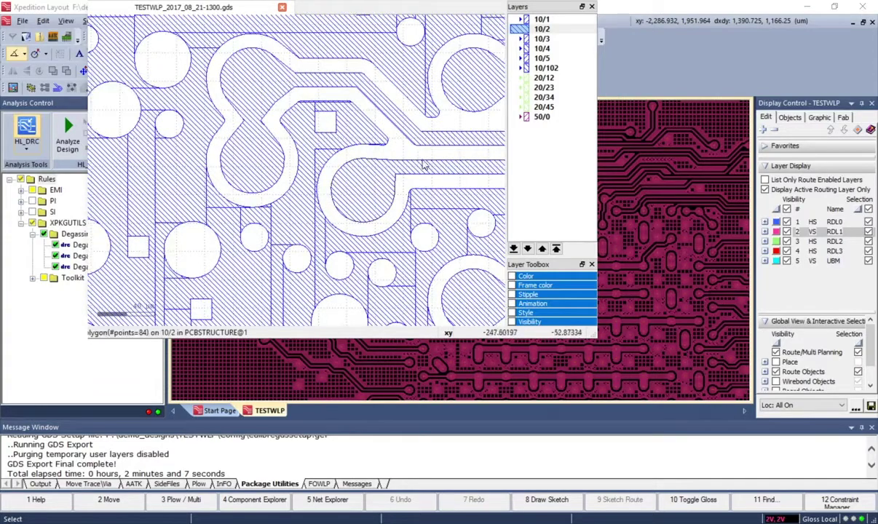